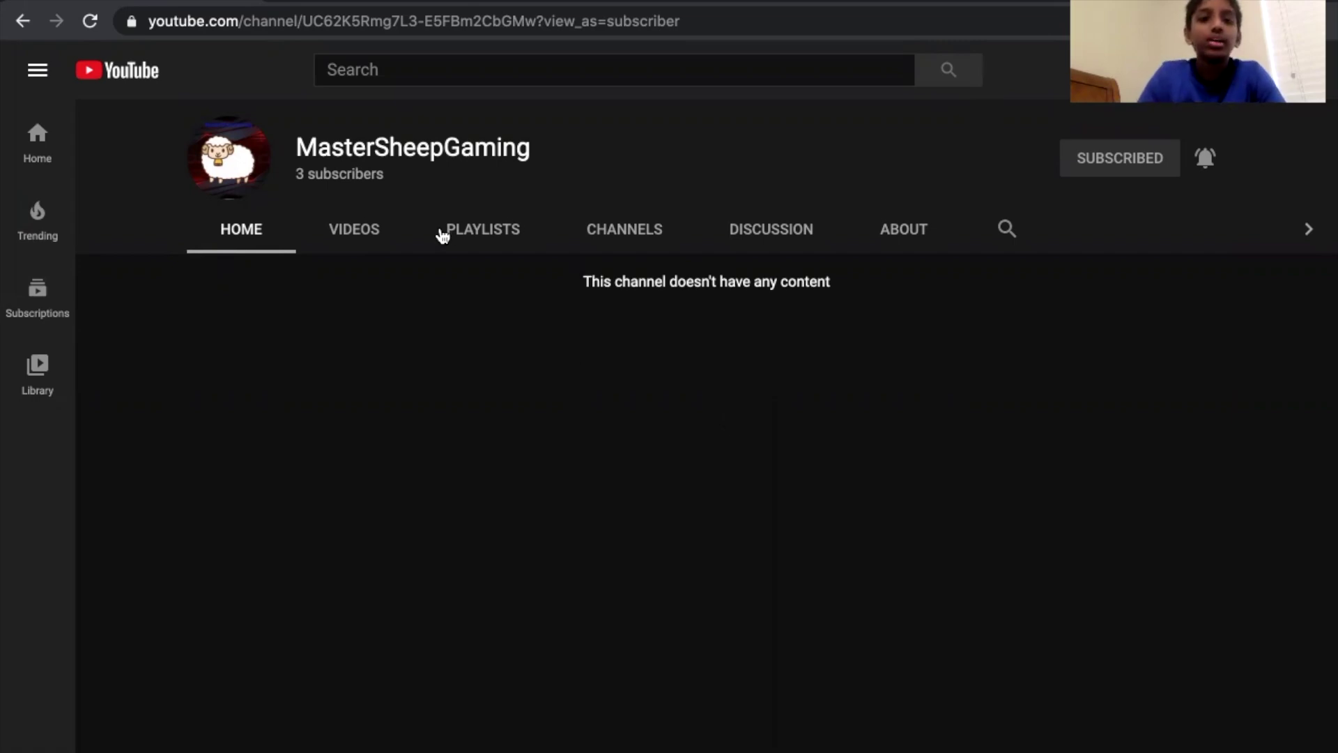
# Browse the channel's videos, return to the channel home page and scroll through it.
pyautogui.click(379, 229)
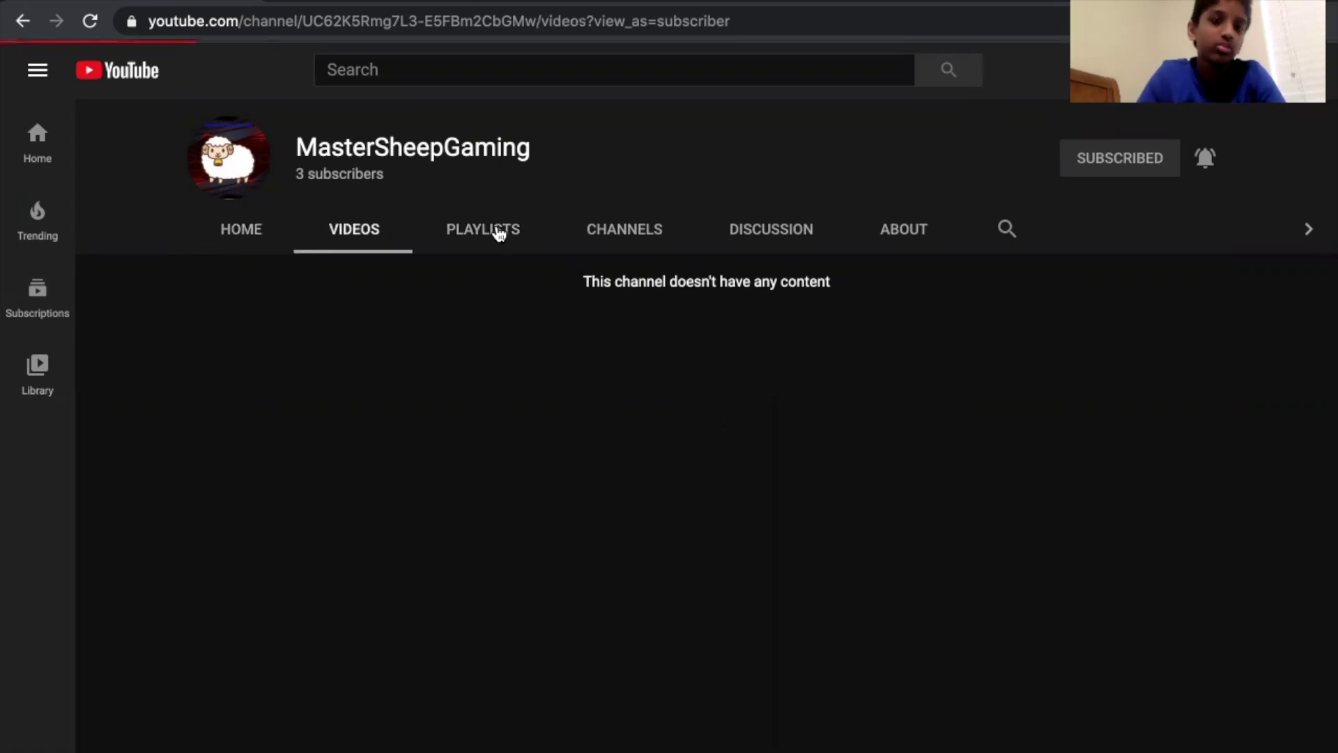
pyautogui.click(248, 224)
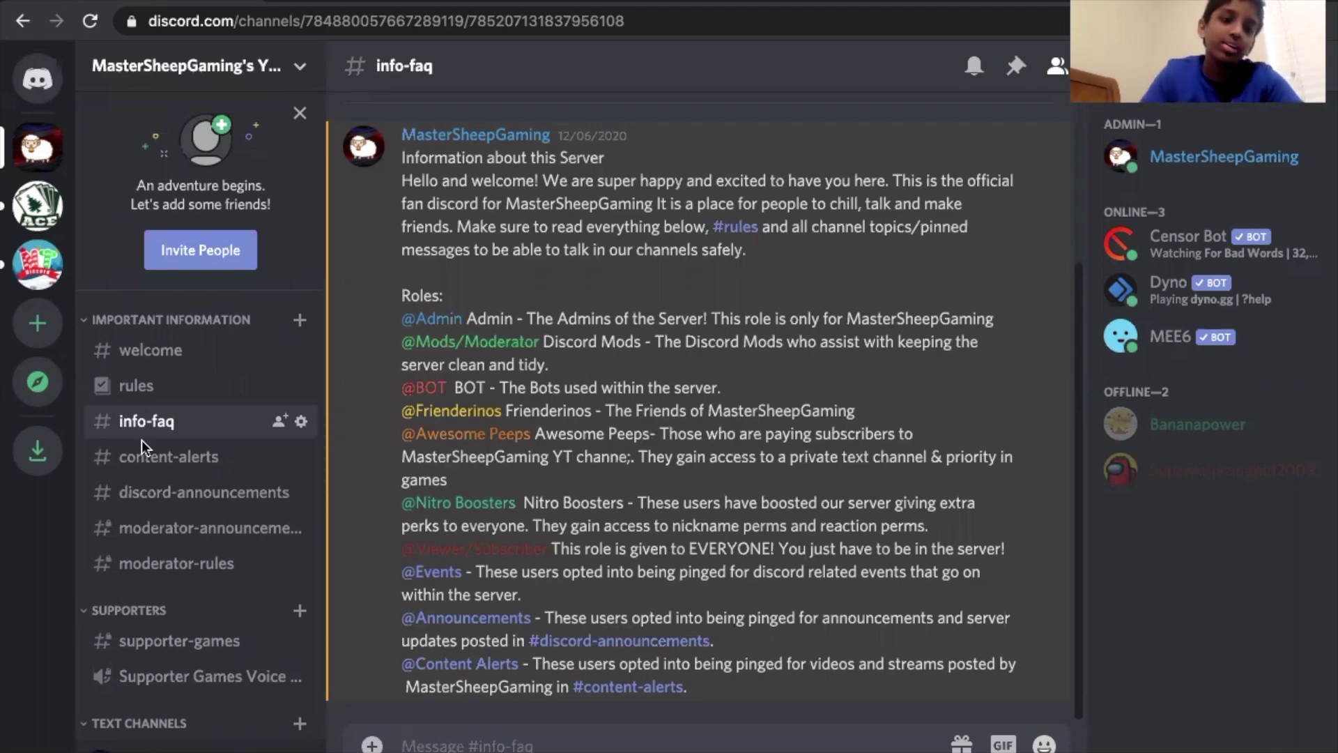
pyautogui.scroll(-1, 141, 440)
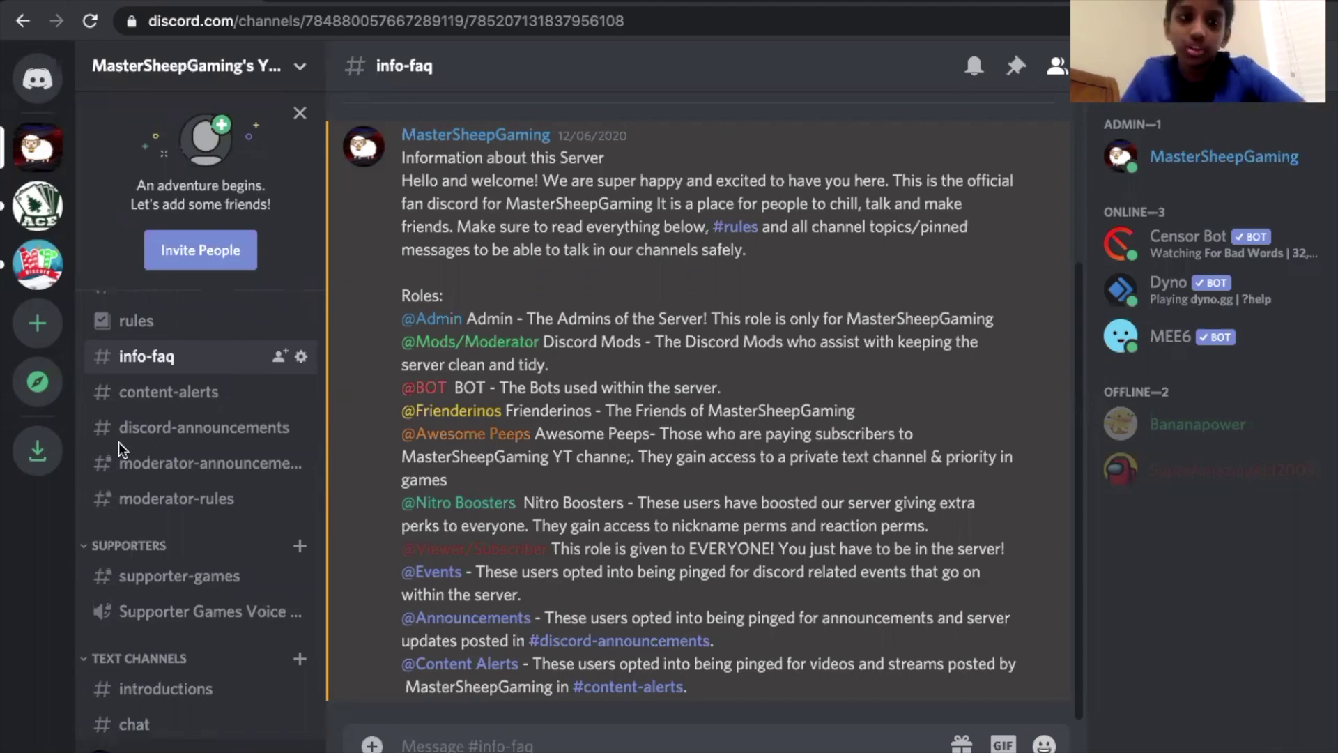
pyautogui.scroll(-5, 120, 398)
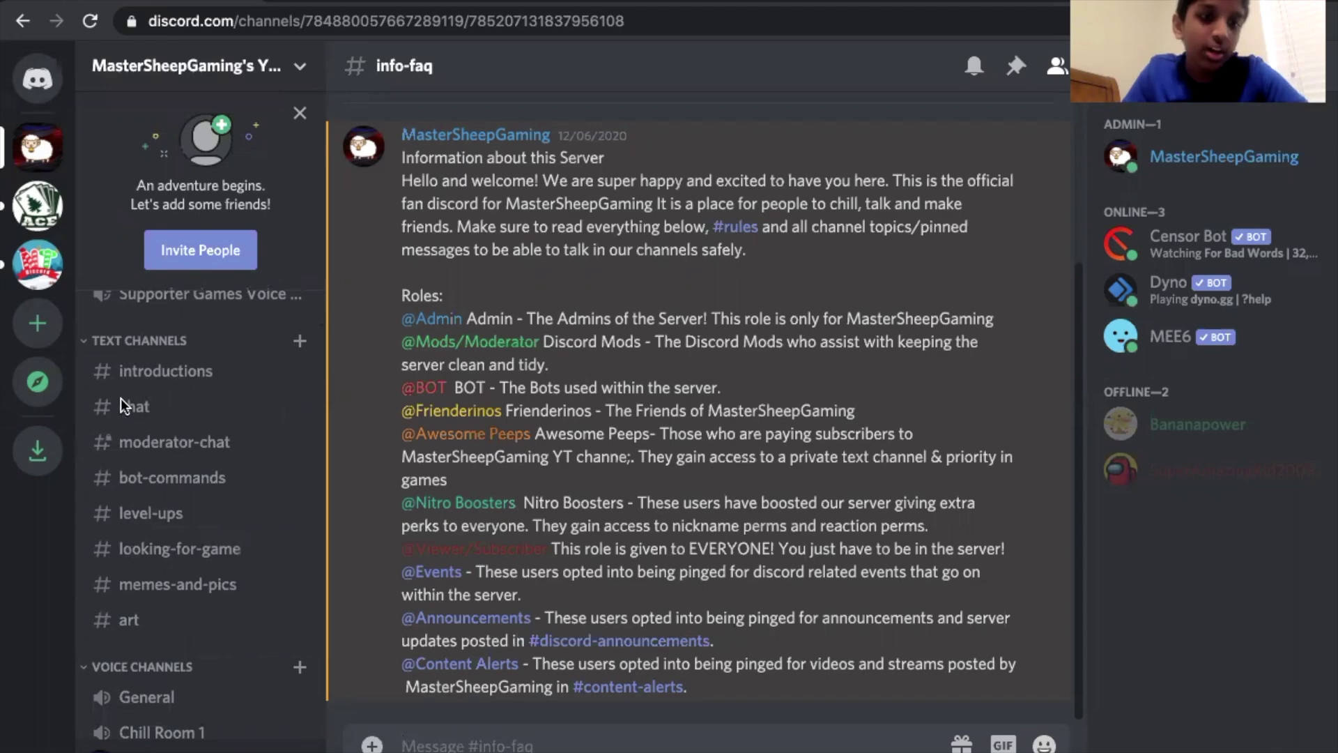
pyautogui.scroll(-4, 120, 398)
pyautogui.scroll(10, 120, 398)
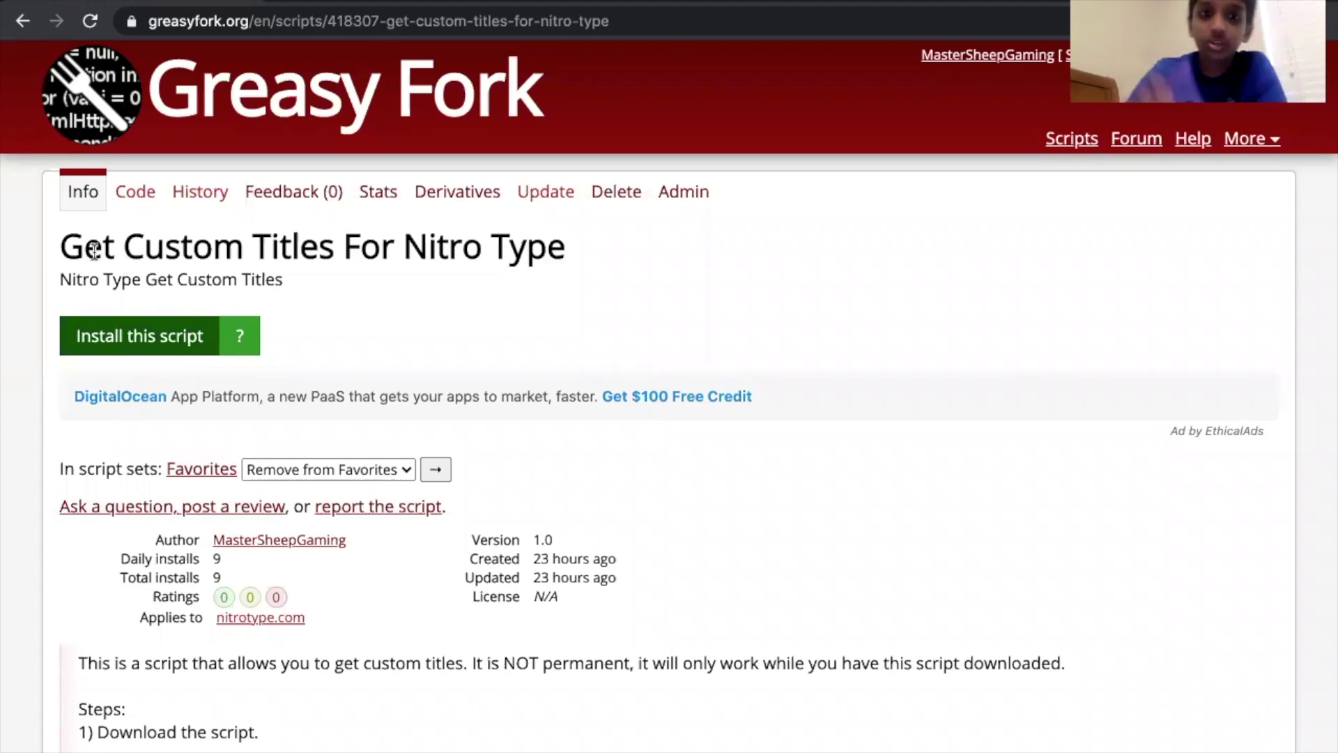
# Install Get Custom Titles For Nitro Type into Tampermonkey and select step 2's dashboard link.
pyautogui.scroll(1, 52, 616)
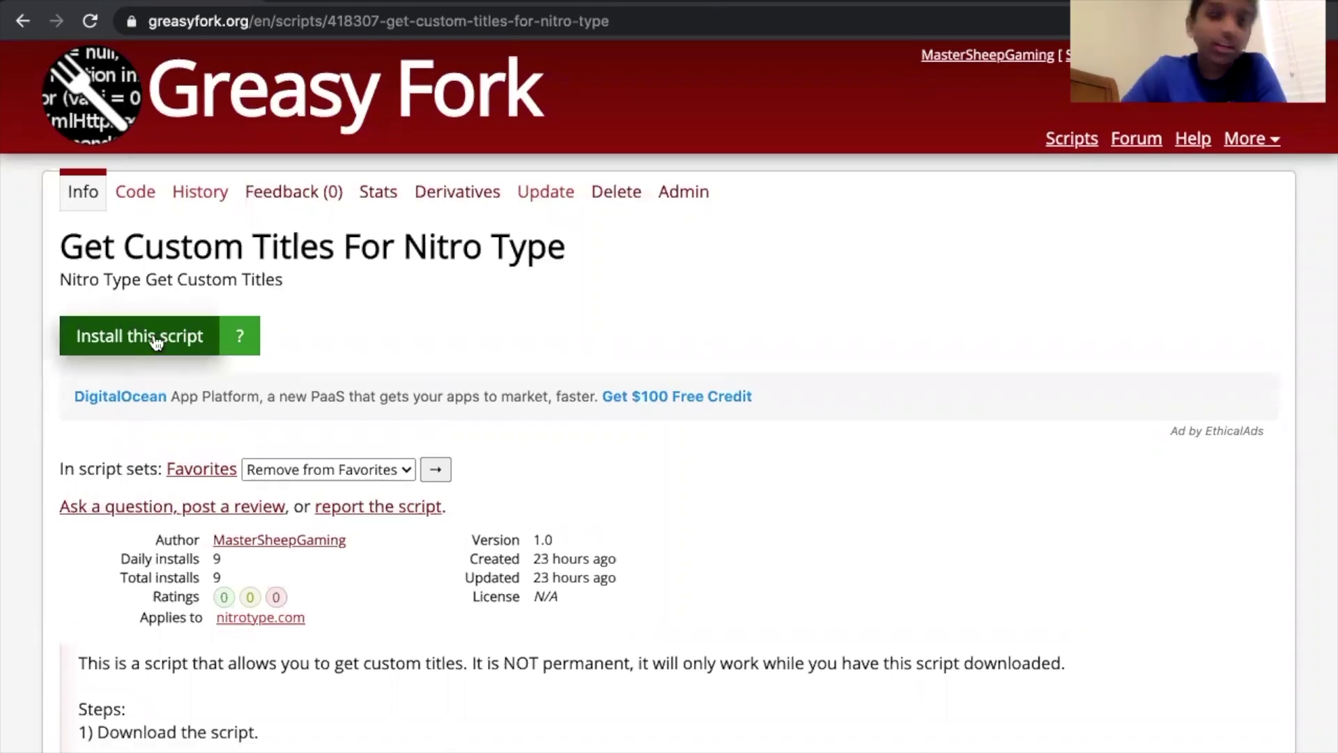
pyautogui.click(152, 333)
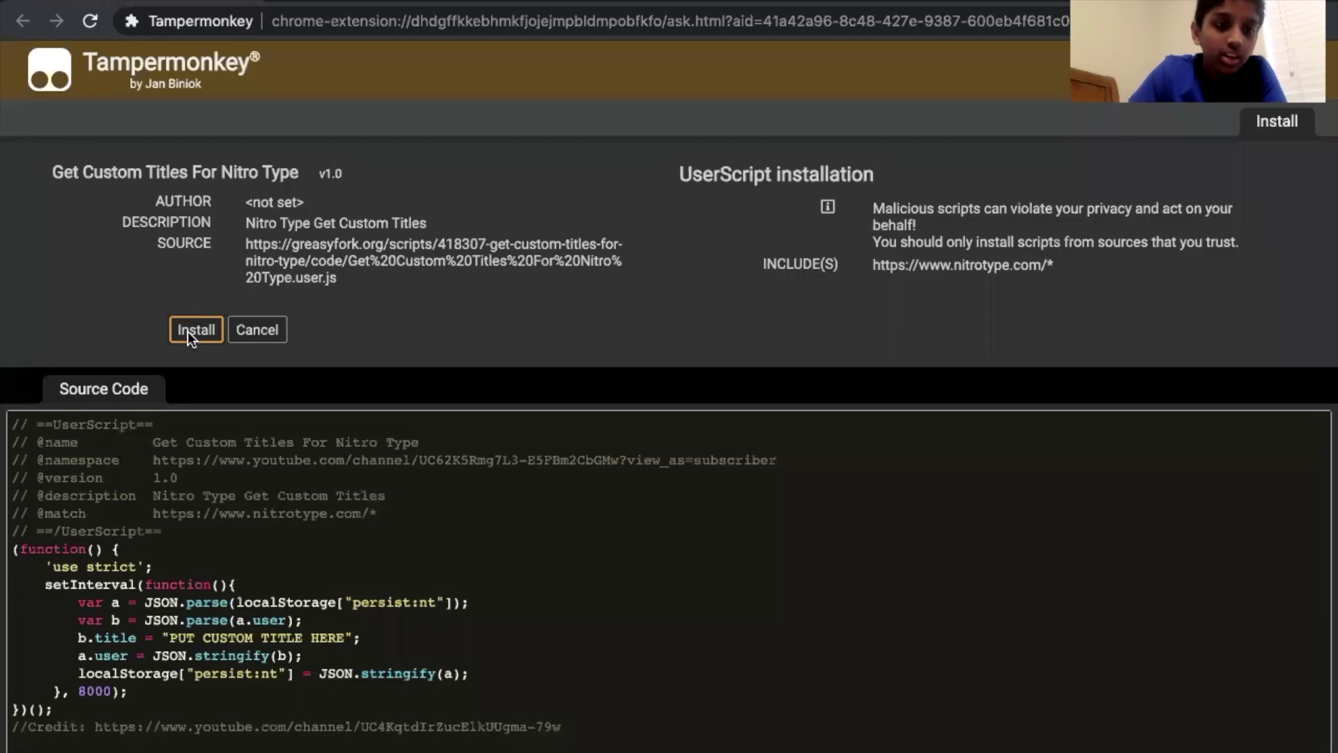
pyautogui.click(189, 333)
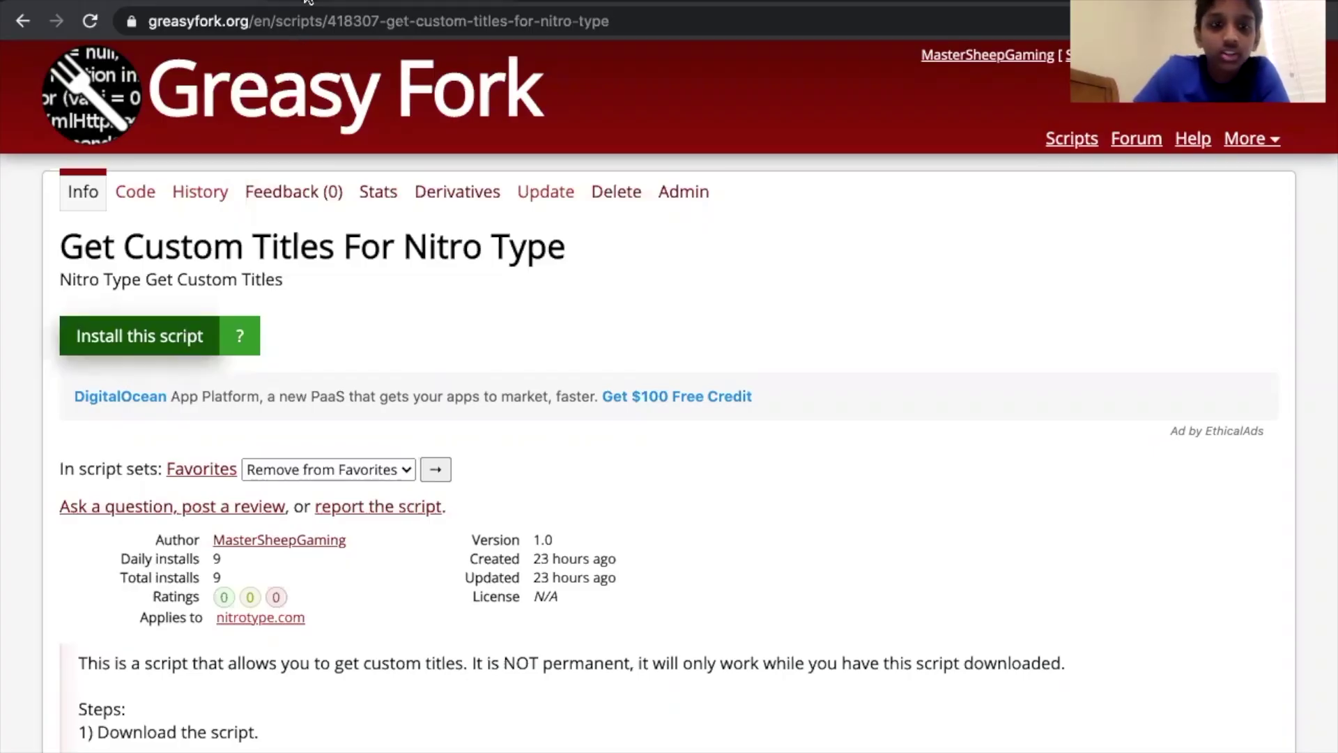
pyautogui.scroll(-5, 233, 516)
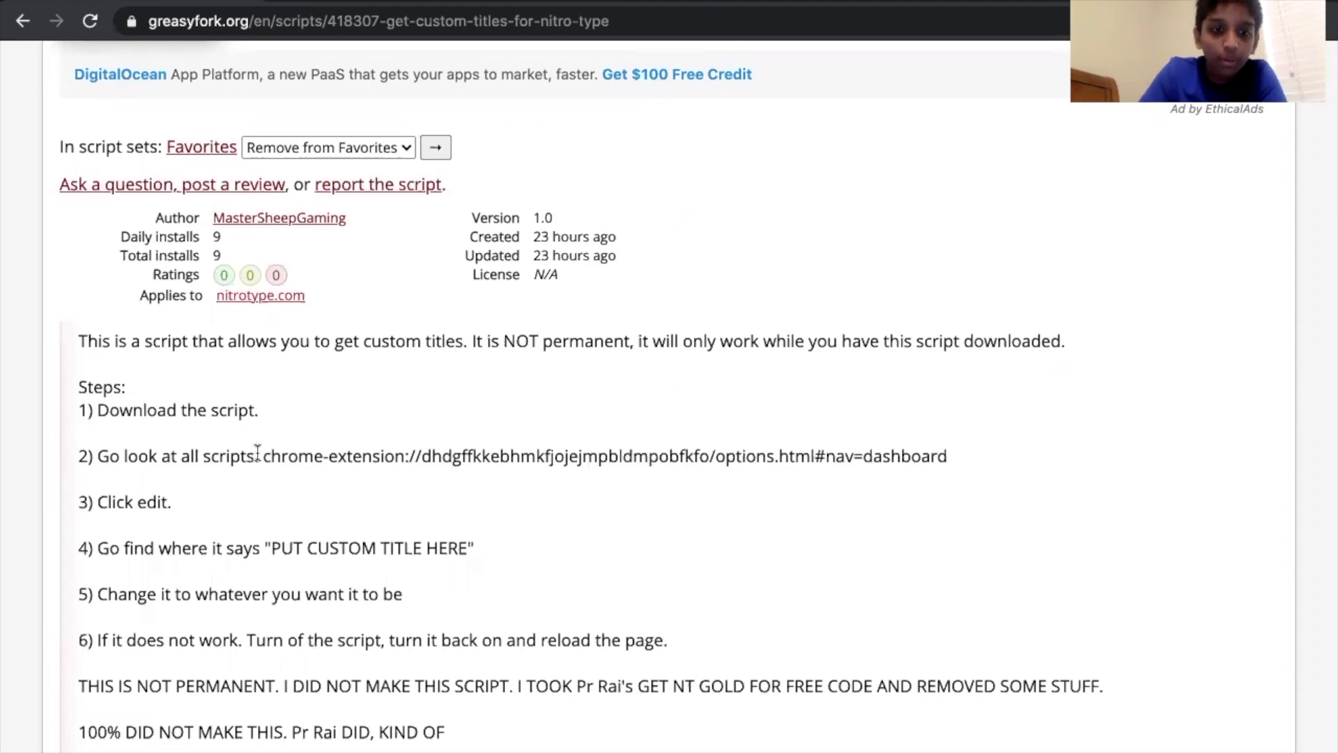
pyautogui.moveTo(264, 457); pyautogui.dragTo(992, 481)
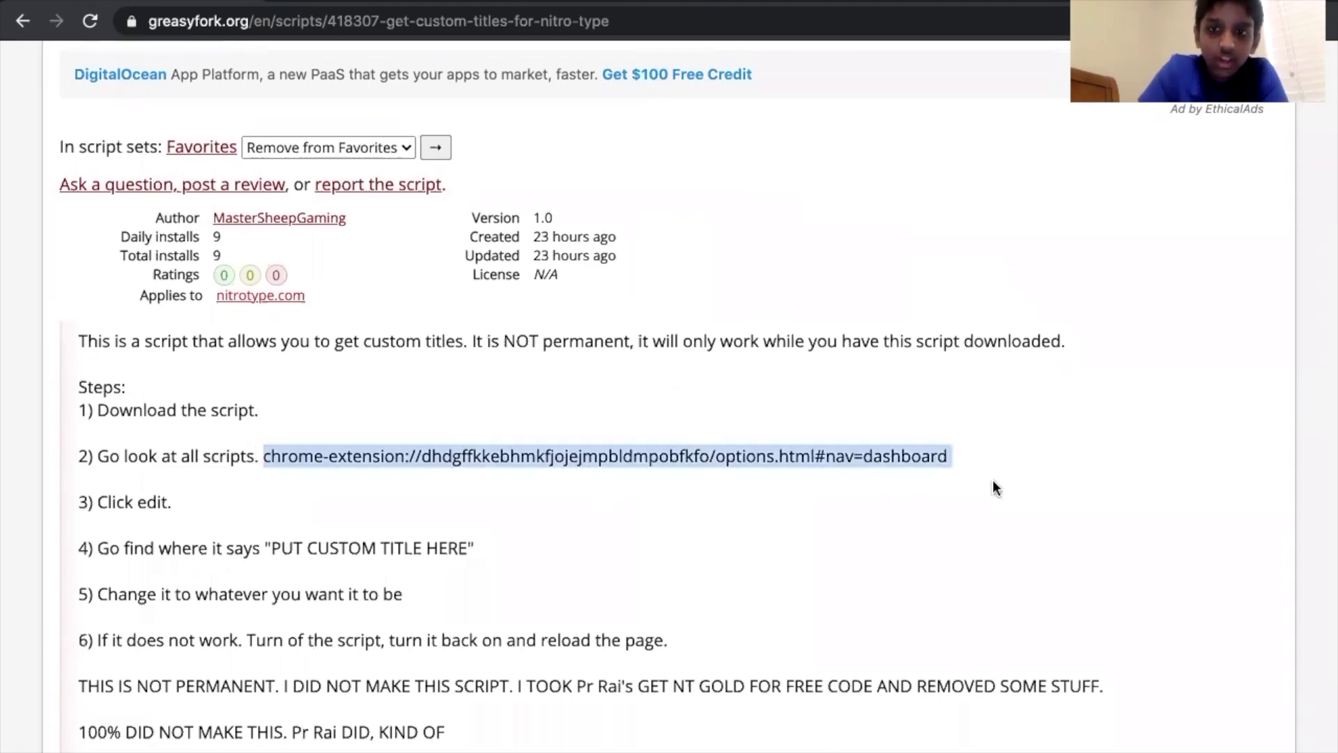
pyautogui.click(881, 308)
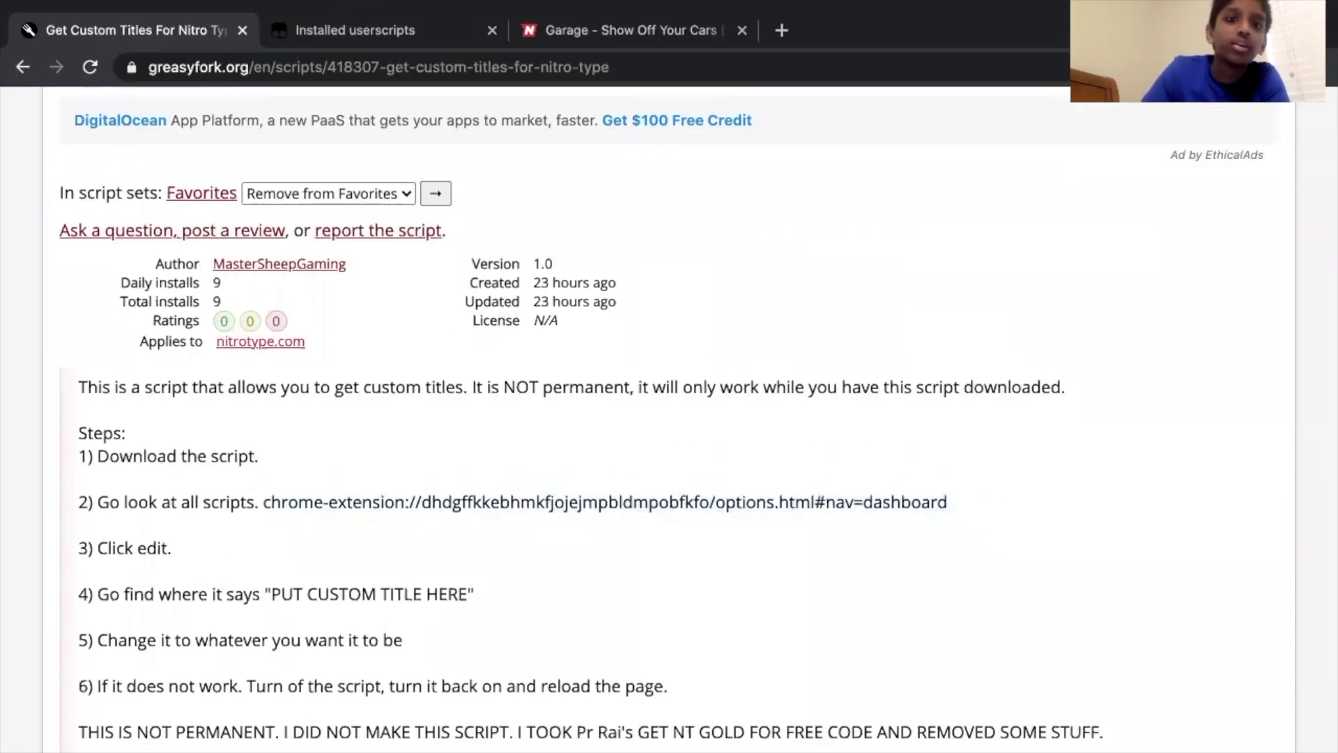
# Reload the Installed userscripts list and open the custom titles script at its PUT CUSTOM TITLE HERE line.
pyautogui.hotkey('ctrl', 'Tab')
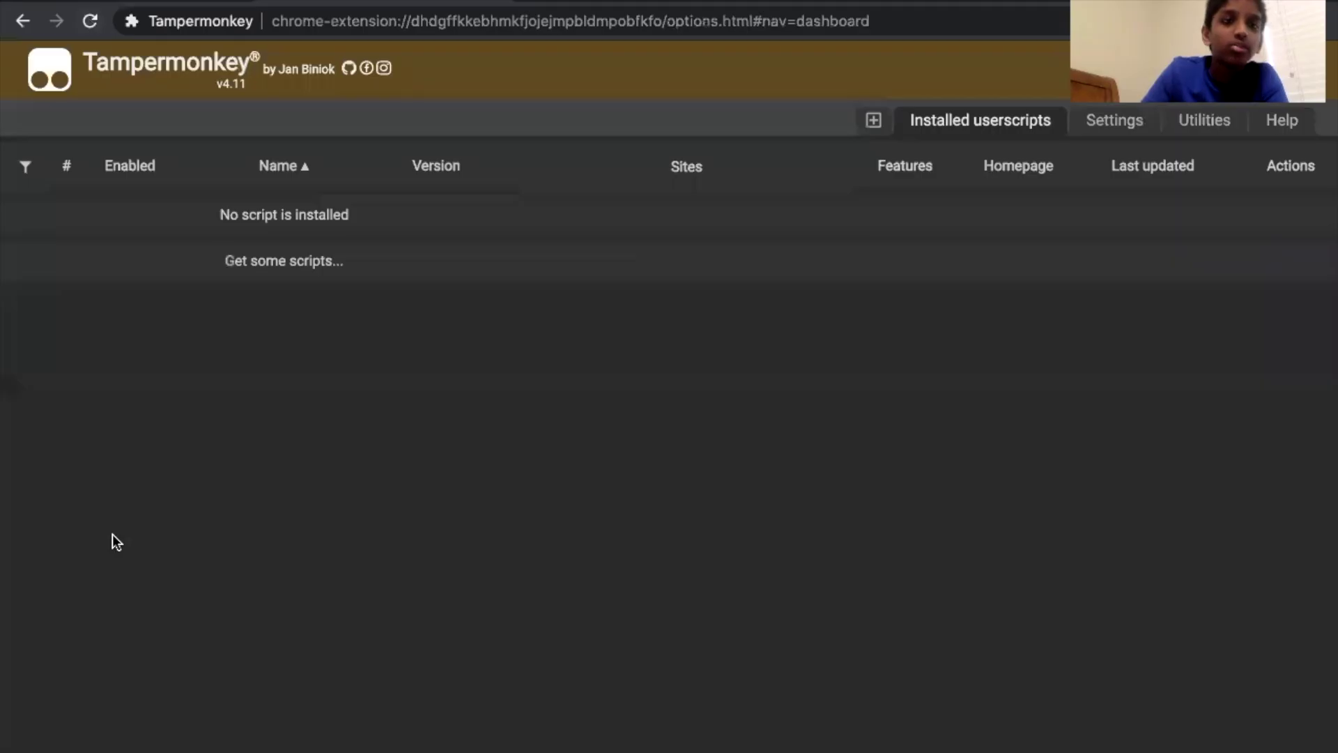
pyautogui.hotkey('ctrl', 'r')
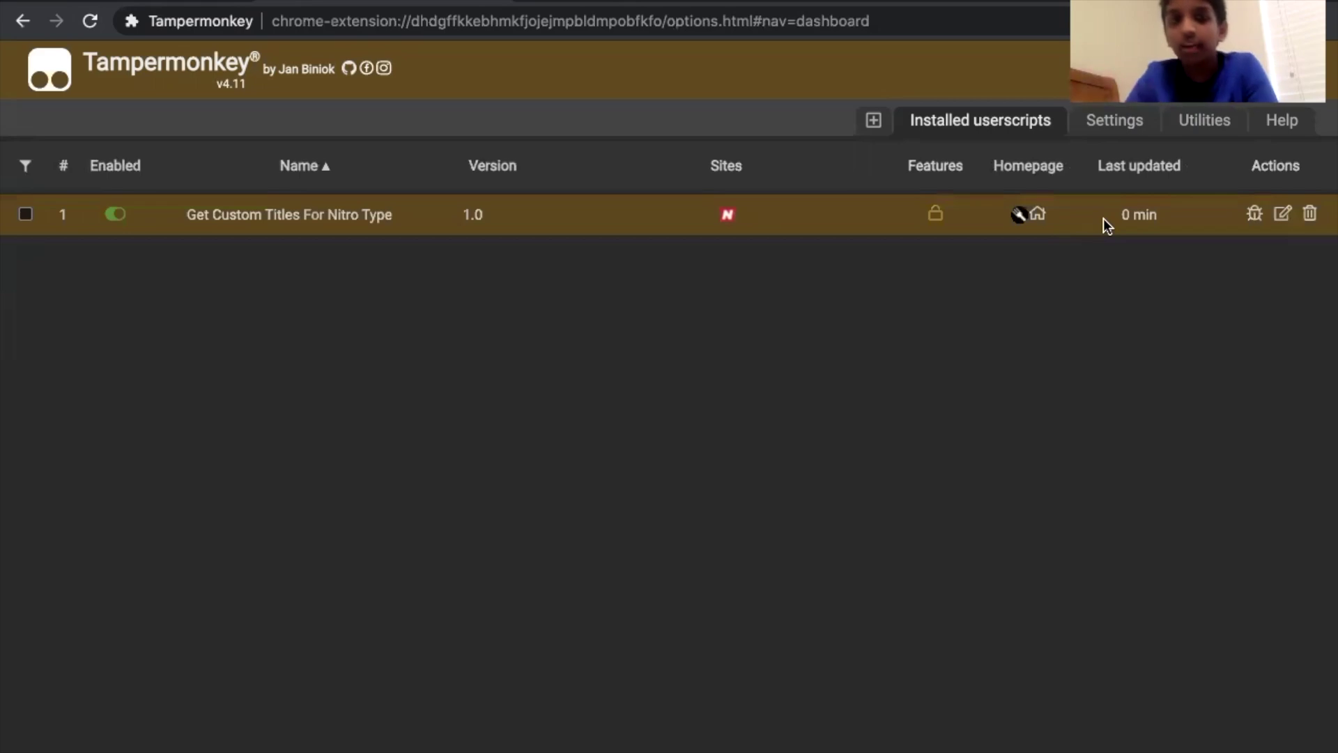
pyautogui.click(1283, 214)
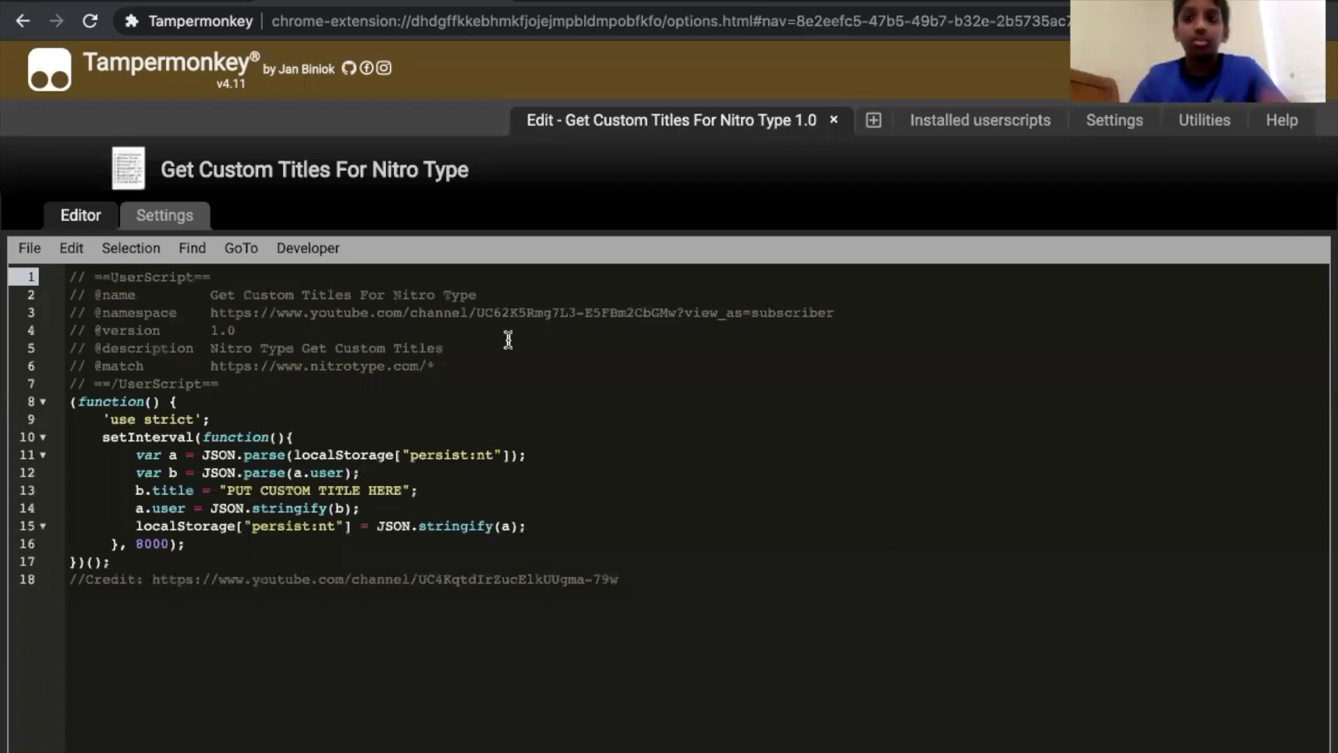
pyautogui.click(403, 491)
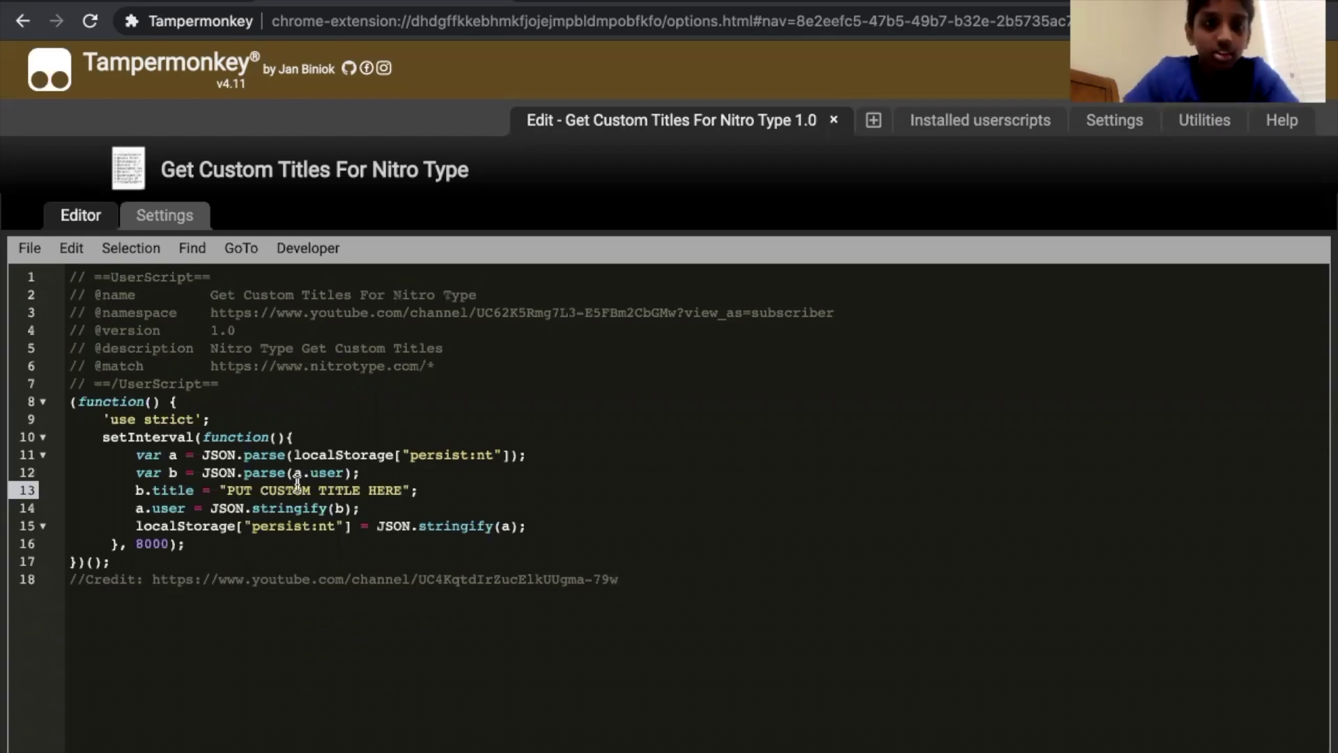
# Replace the PUT CUSTOM TITLE HERE placeholder with MasterSheepaGaming.
pyautogui.click(398, 488)
pyautogui.press('BackSpace')
pyautogui.press('BackSpace')
pyautogui.press('BackSpace')
pyautogui.press('BackSpace')
pyautogui.press('BackSpace')
pyautogui.press('BackSpace')
pyautogui.press('BackSpace')
pyautogui.press('BackSpace')
pyautogui.press('BackSpace')
pyautogui.press('BackSpace')
pyautogui.press('BackSpace')
pyautogui.press('BackSpace')
pyautogui.press('BackSpace')
pyautogui.press('BackSpace')
pyautogui.press('BackSpace')
pyautogui.press('BackSpace')
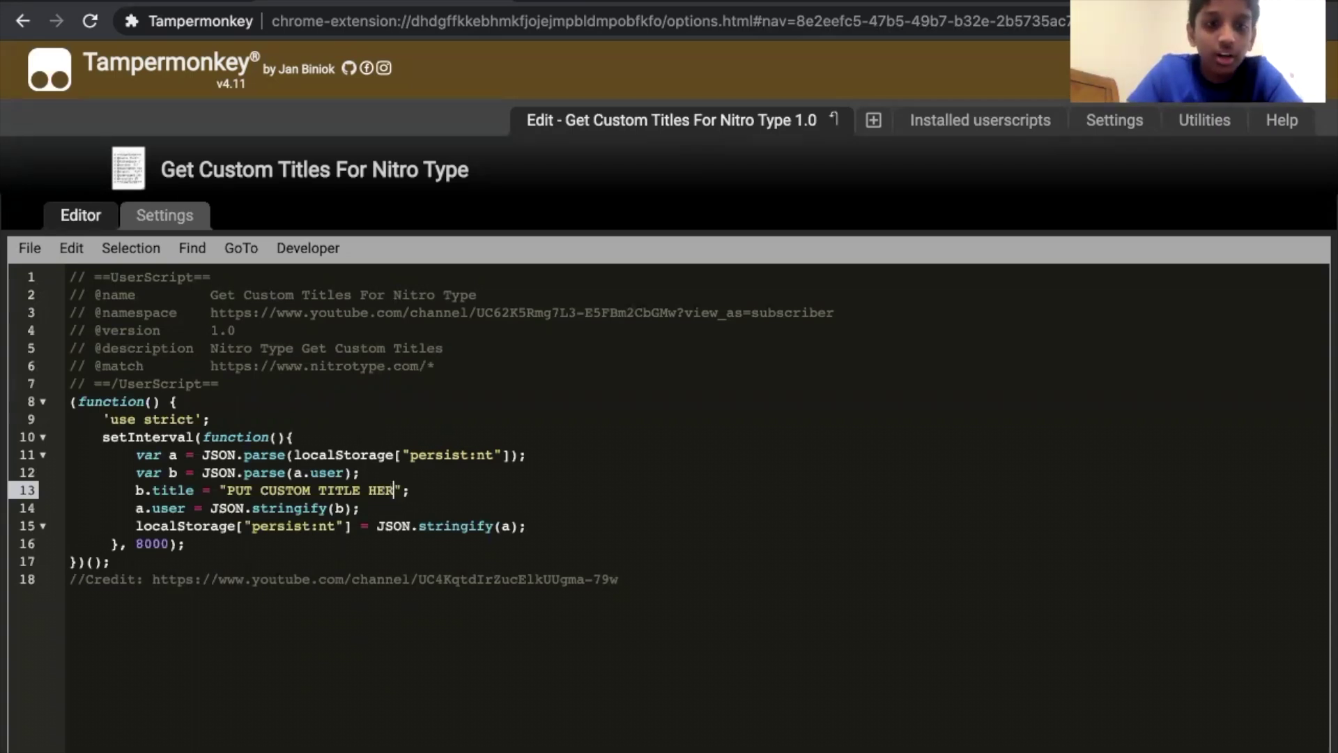
pyautogui.press('BackSpace')
pyautogui.press('BackSpace')
pyautogui.press('BackSpace')
pyautogui.press('BackSpace')
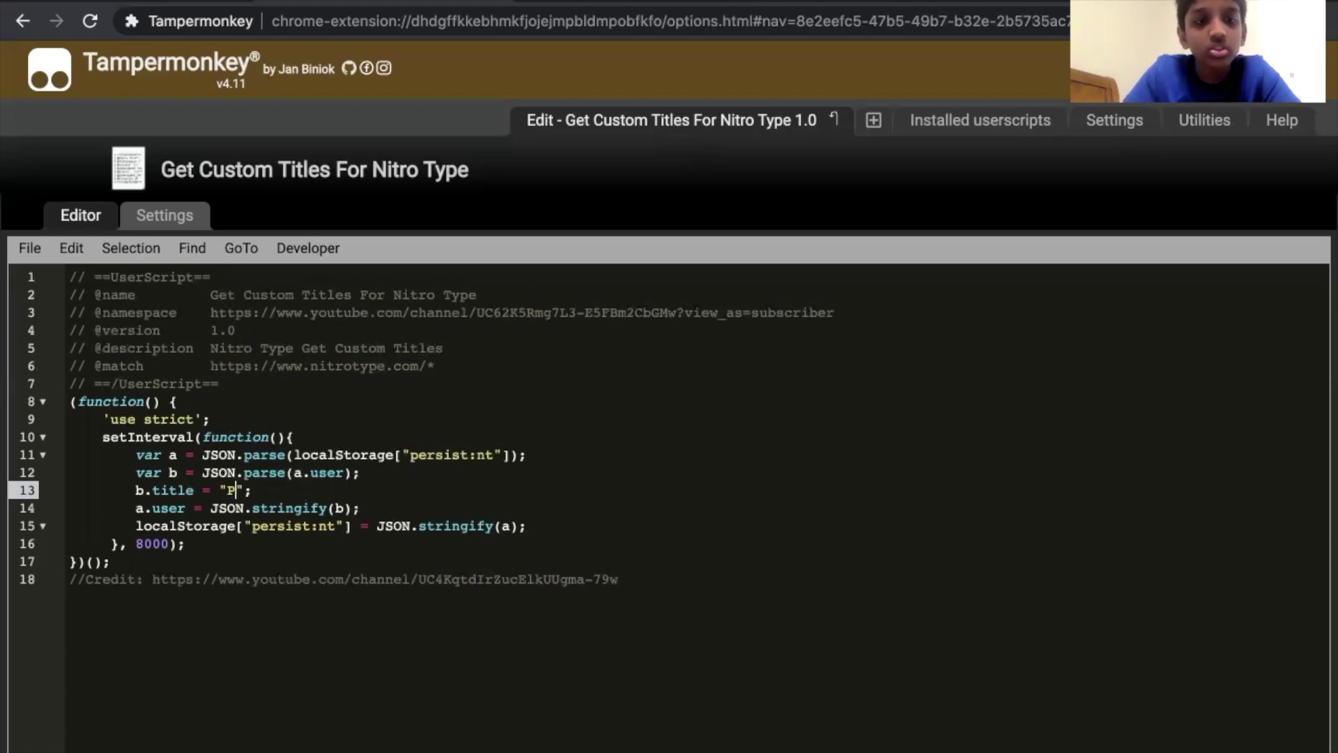
pyautogui.press('BackSpace')
pyautogui.write('M')
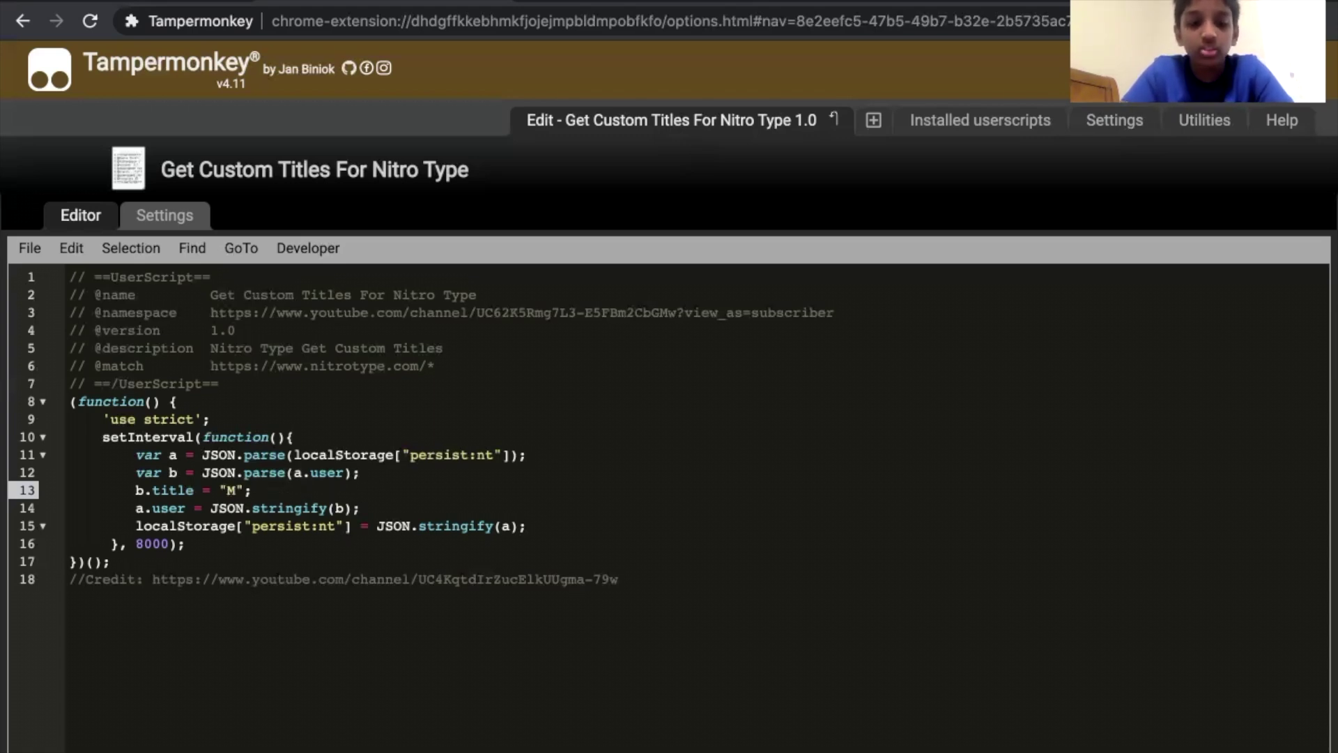
pyautogui.write('asterShe')
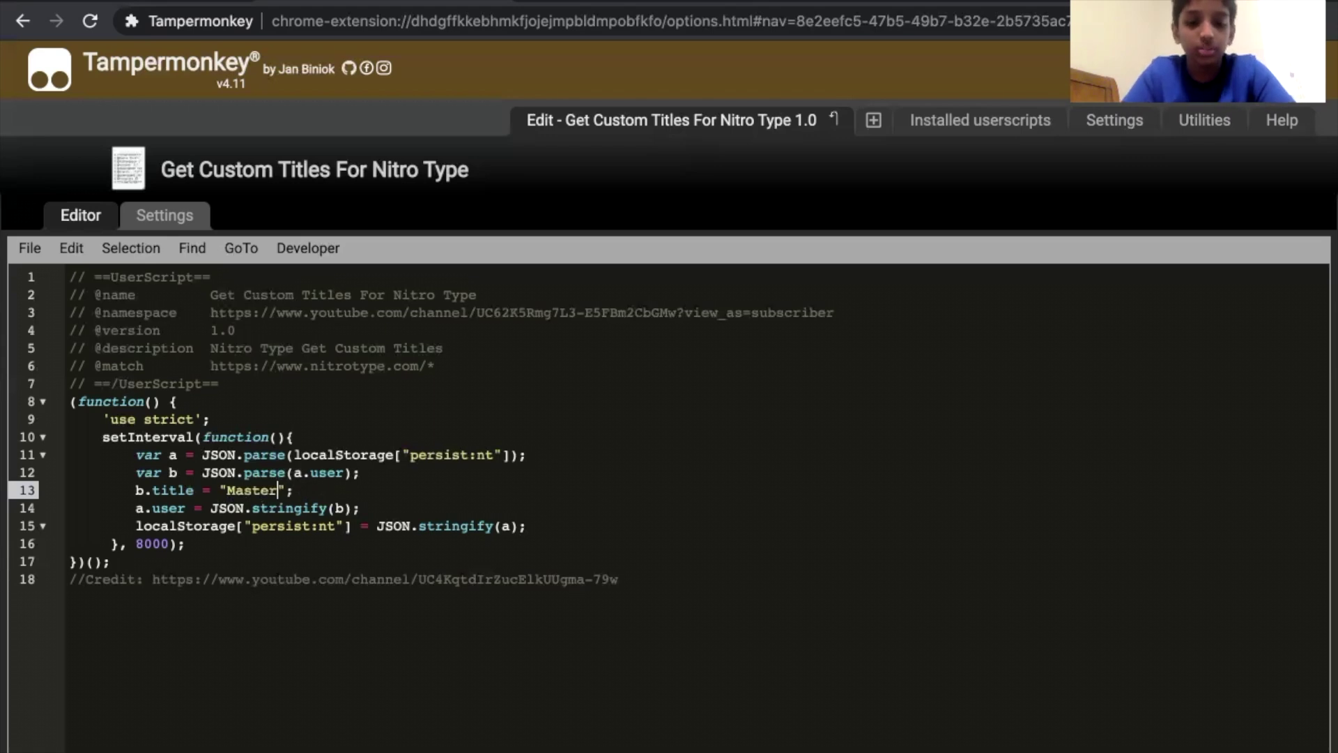
pyautogui.write('e')
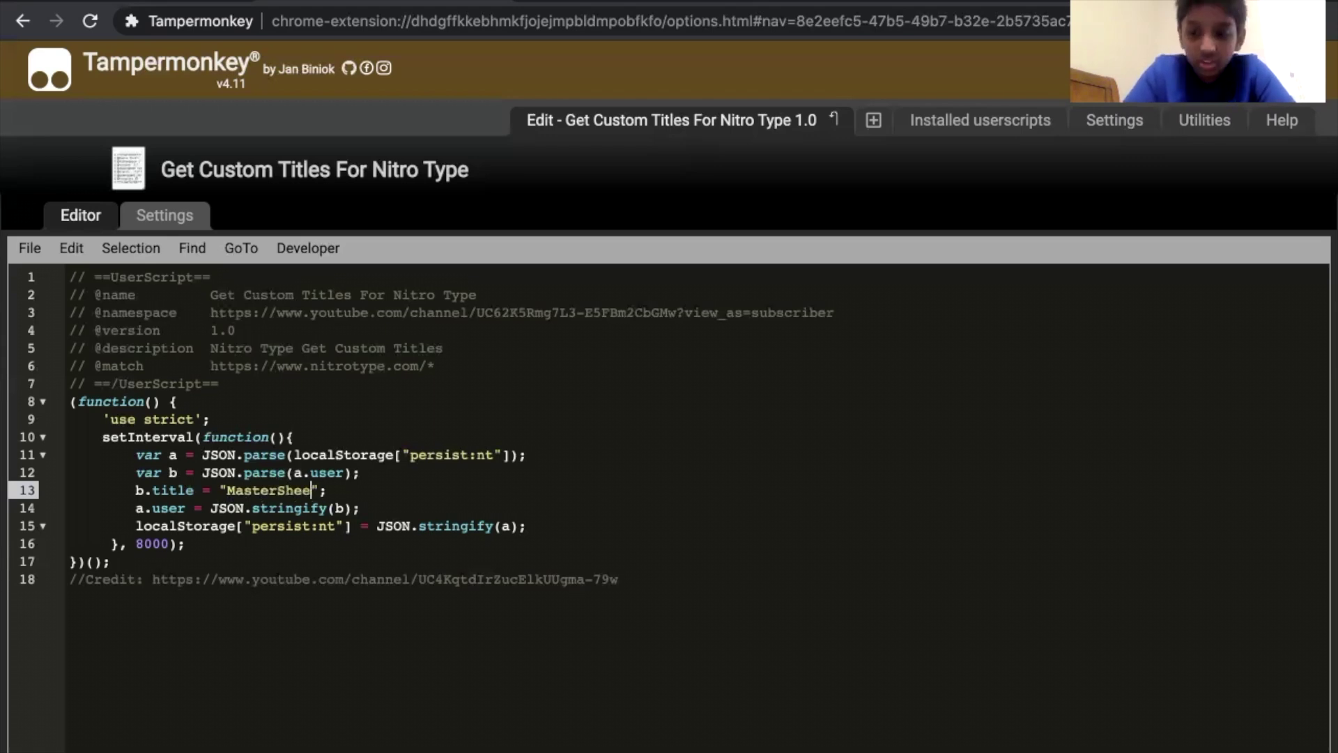
pyautogui.write('paGaming')
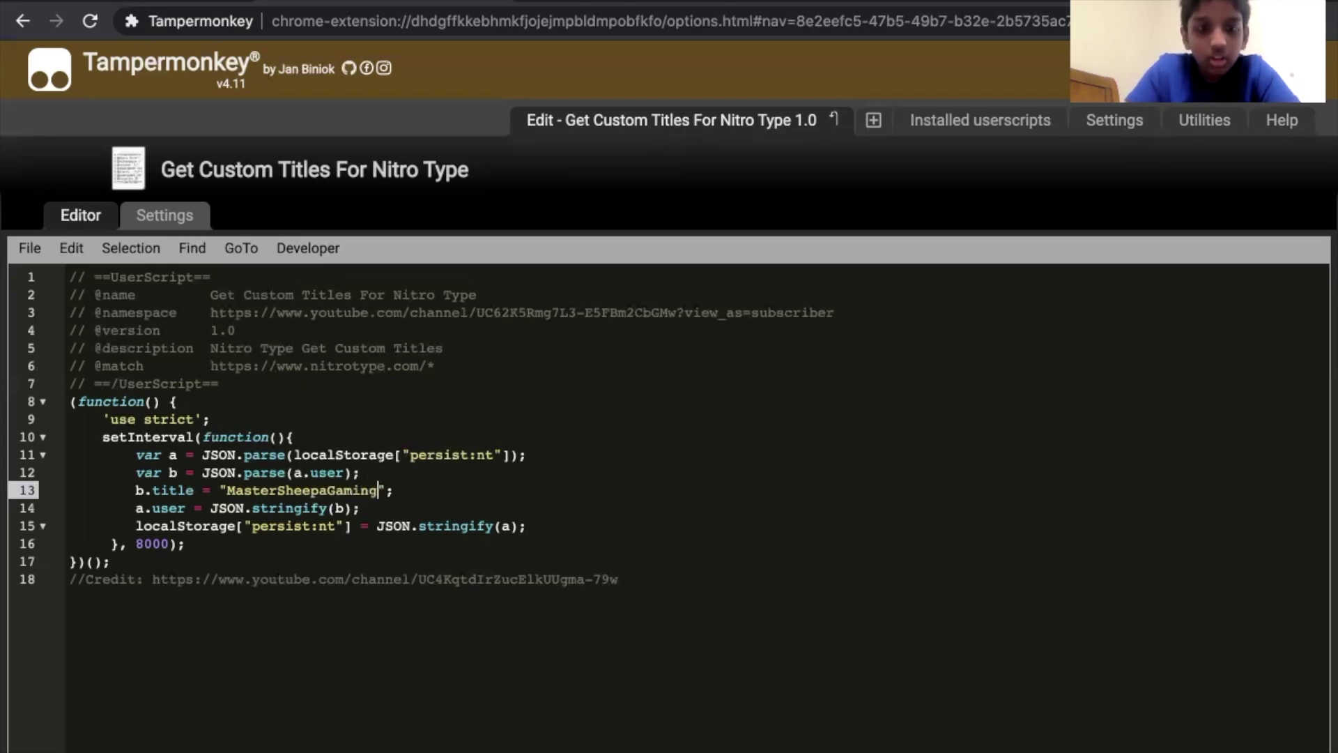
pyautogui.click(662, 593)
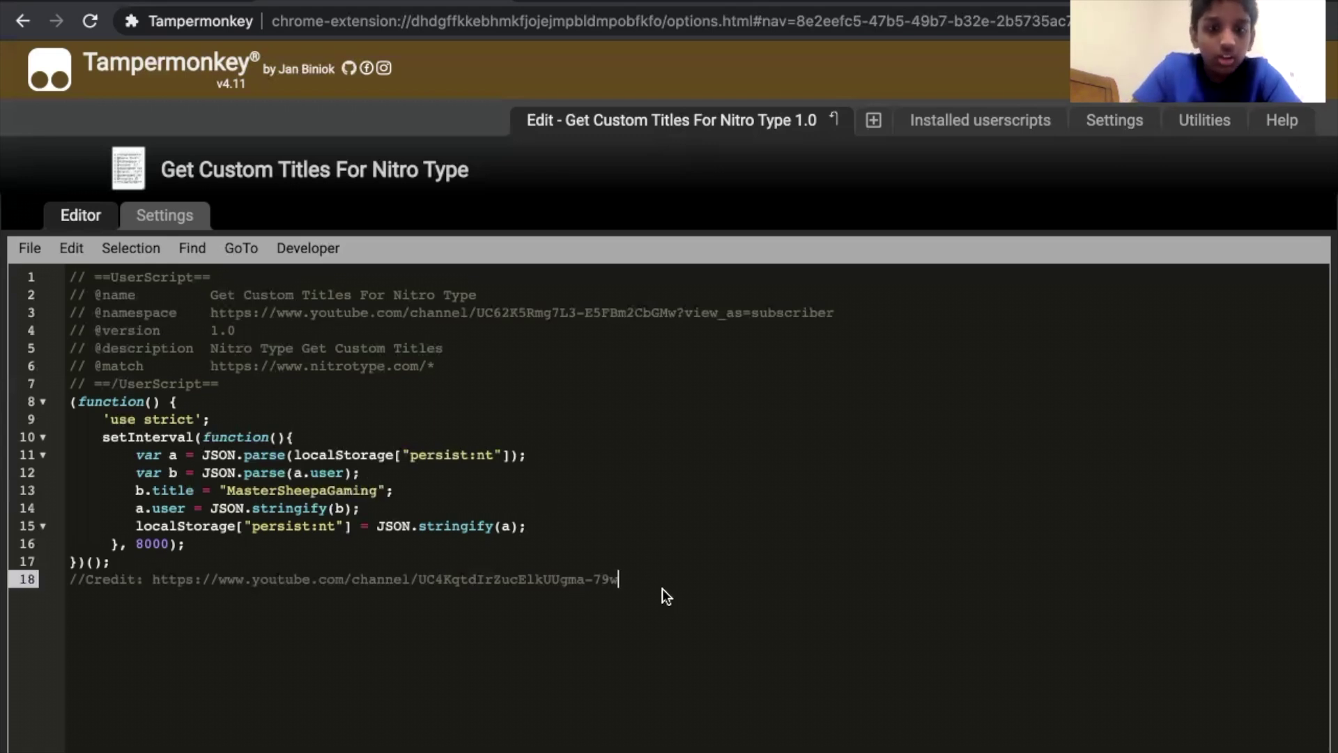
# Save the script with File > Save, close the editor, and return to Nitro Type.
pyautogui.click(27, 249)
pyautogui.click(54, 272)
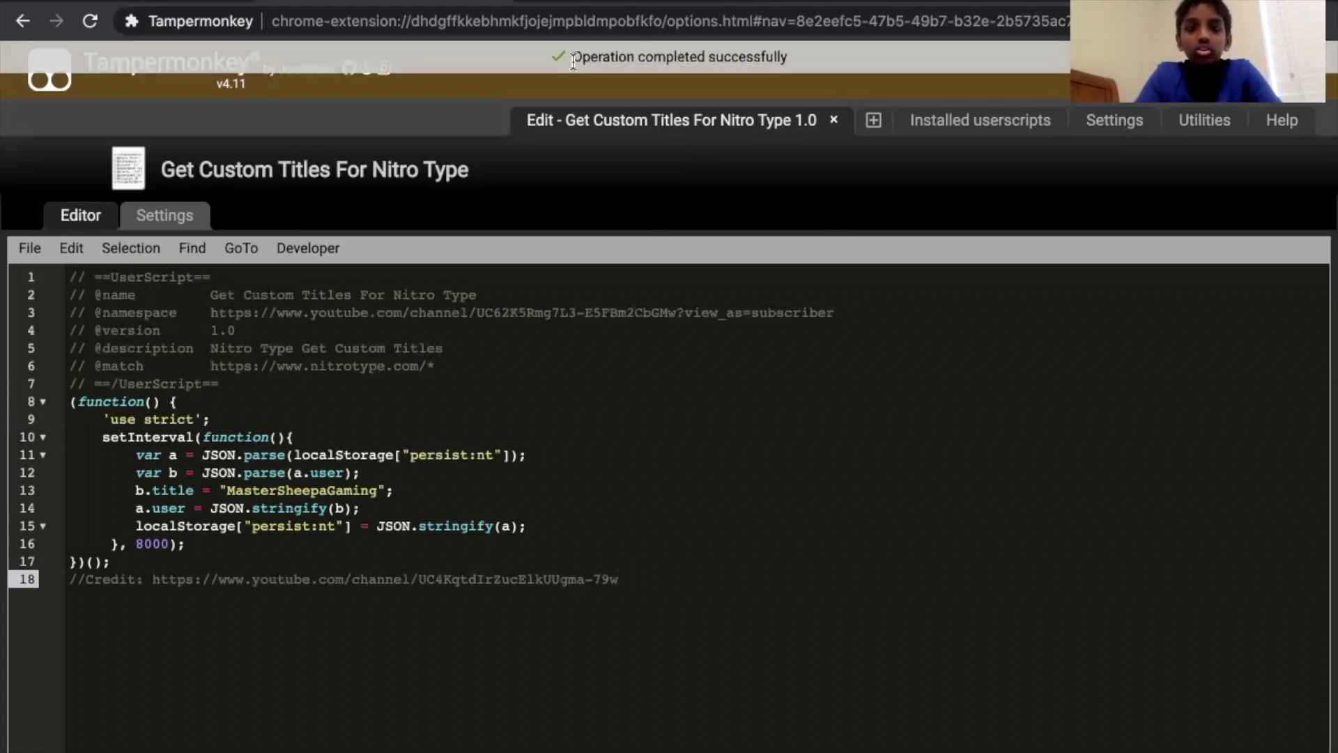
pyautogui.click(835, 122)
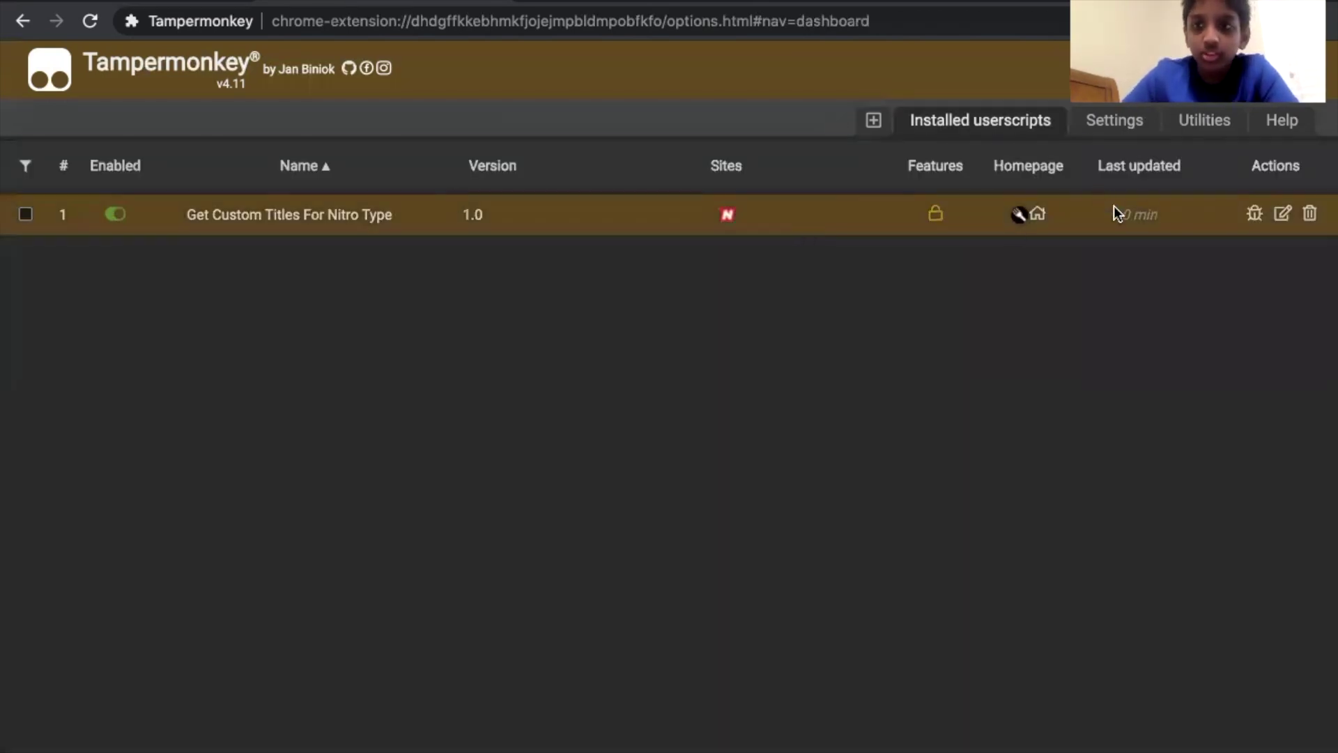
pyautogui.click(558, 1)
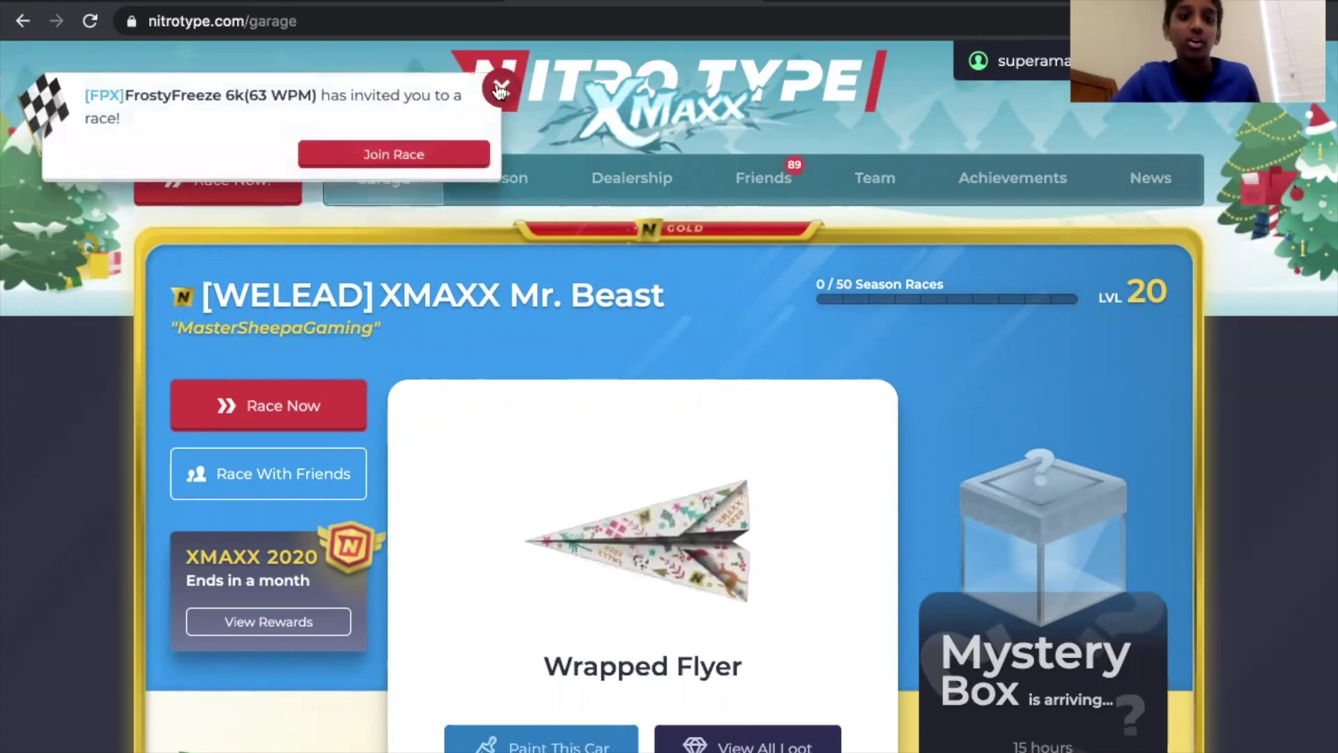
# Dismiss the race invitation so the garage shows the MasterSheepaGaming title.
pyautogui.click(500, 90)
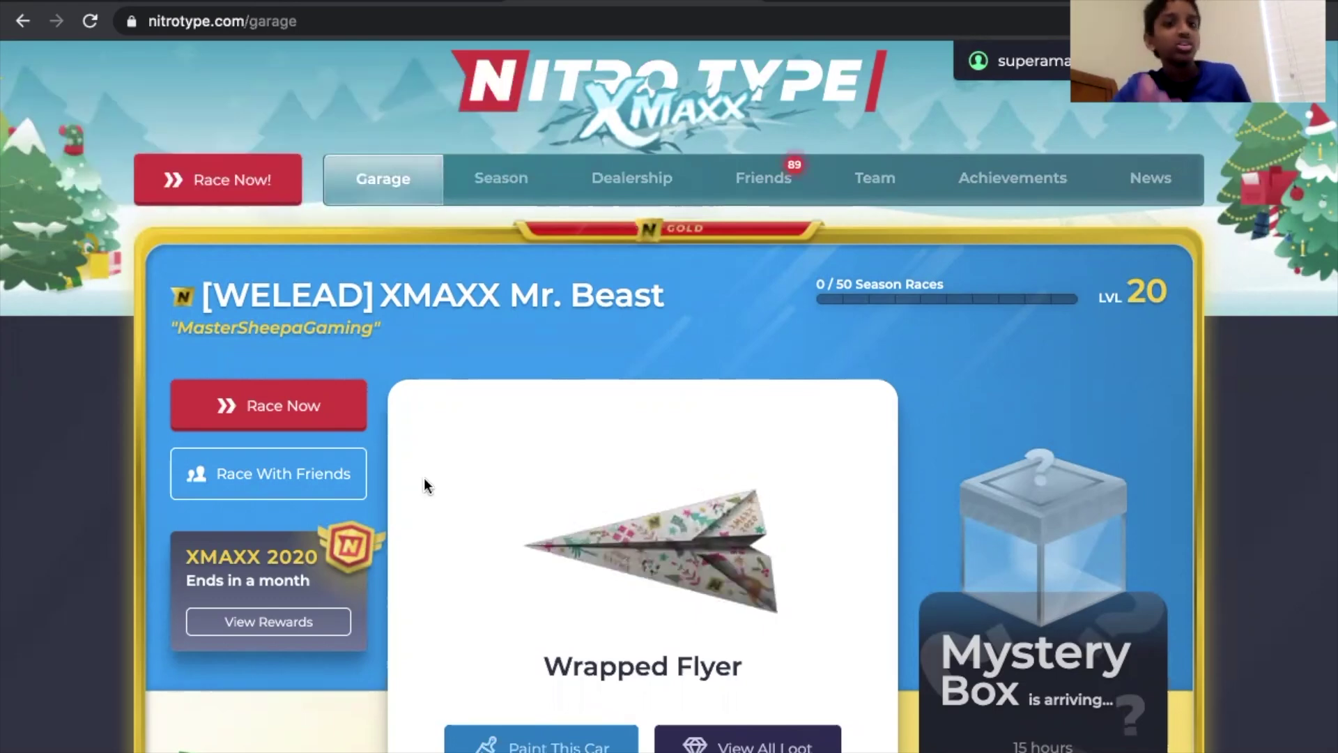